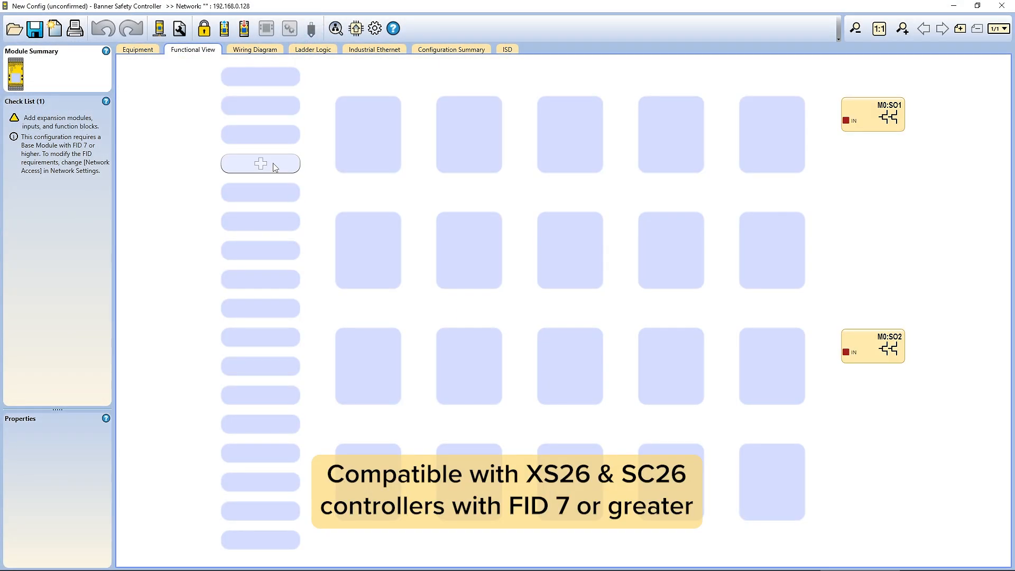
Add an Emergency Stop input and an Optical Sensor input in the Functional View
{"action": "left_click", "coordinate": [260, 106]}
{"action": "double_click", "coordinate": [476, 244]}
{"action": "left_click", "coordinate": [561, 356]}
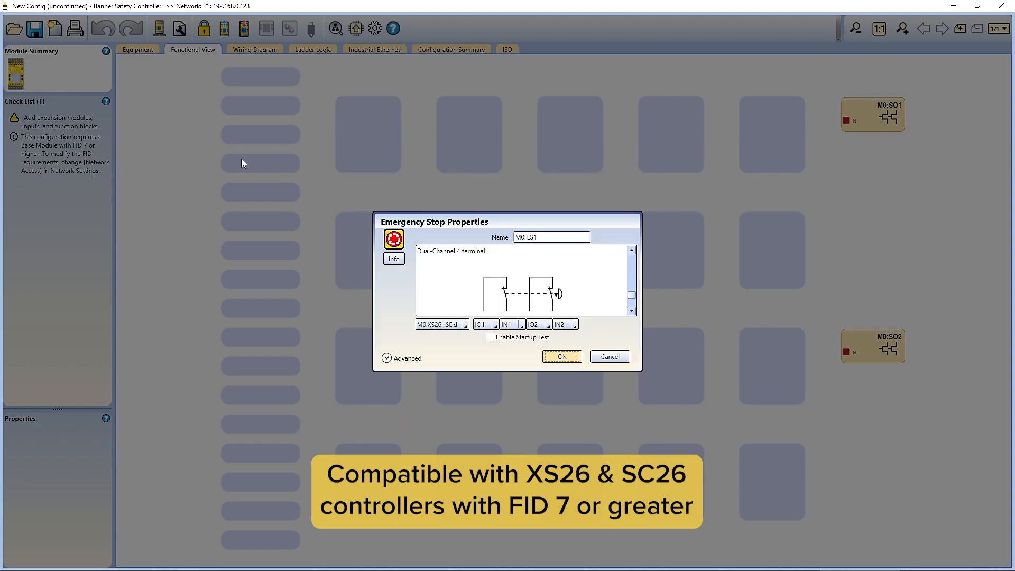
{"action": "left_click", "coordinate": [278, 177]}
{"action": "double_click", "coordinate": [637, 194]}
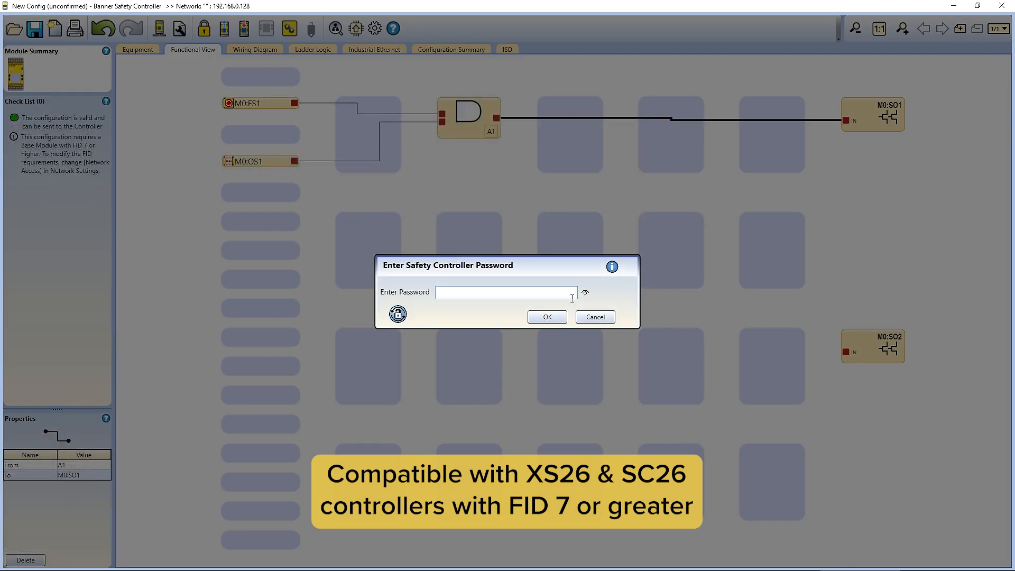
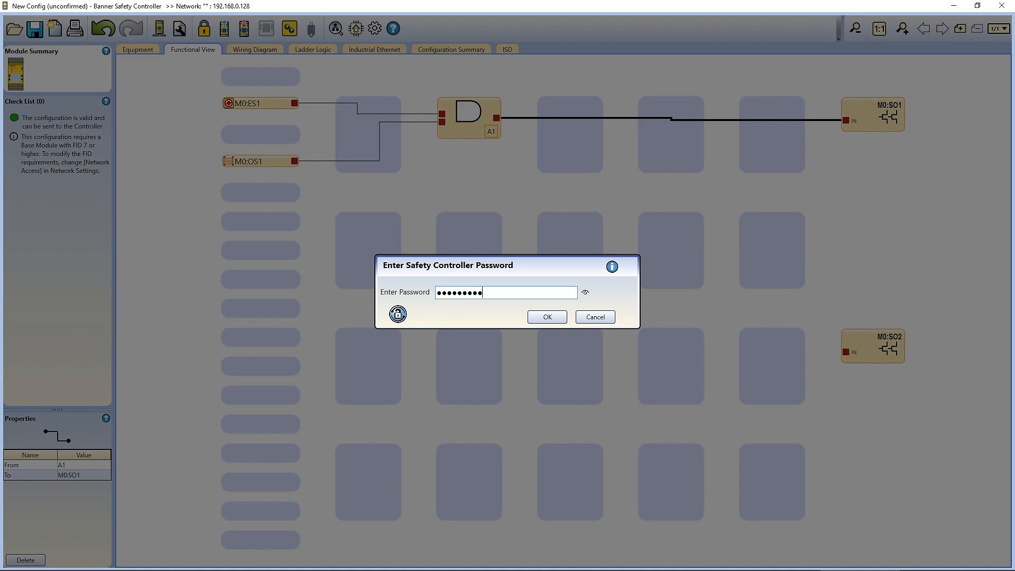
Enter the controller password and continue past the configuration mode prompt
{"action": "key", "text": "Return"}
{"action": "left_click", "coordinate": [523, 328]}
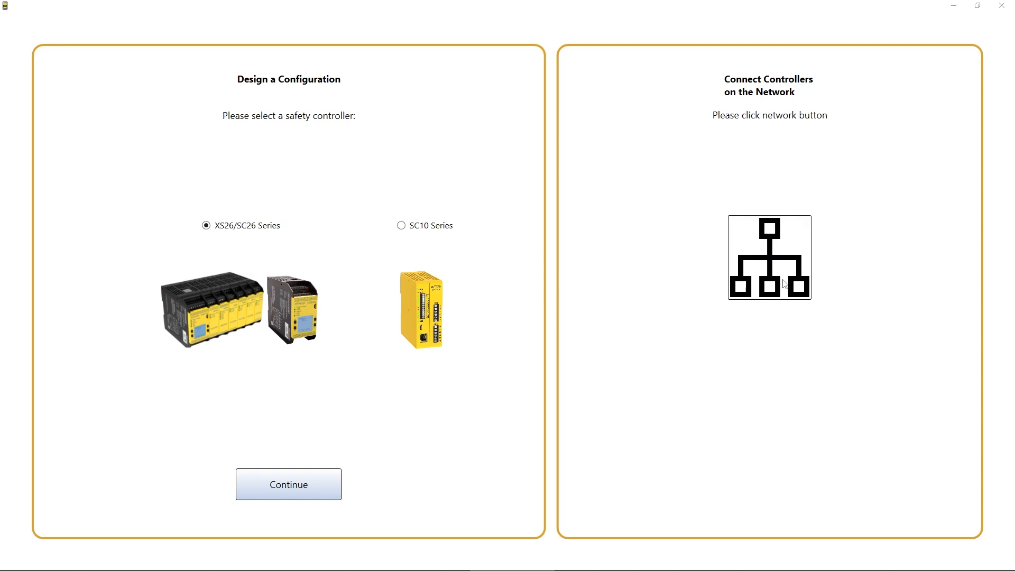
Scan the network until the controller at 192.168.0.128 appears, then view the PC network utilities list
{"action": "left_click", "coordinate": [784, 284]}
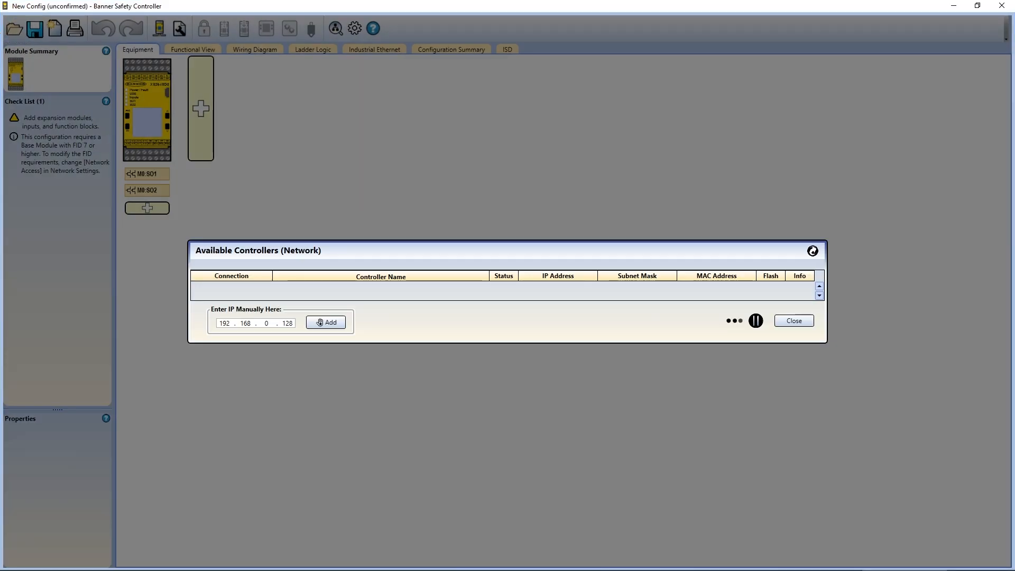
{"action": "left_click", "coordinate": [320, 322]}
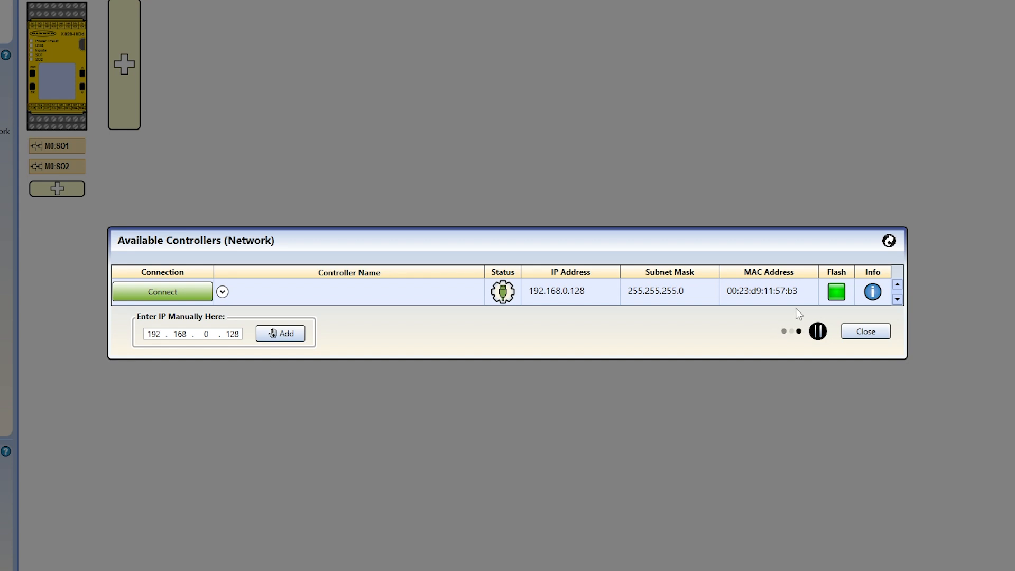
{"action": "left_click", "coordinate": [889, 243]}
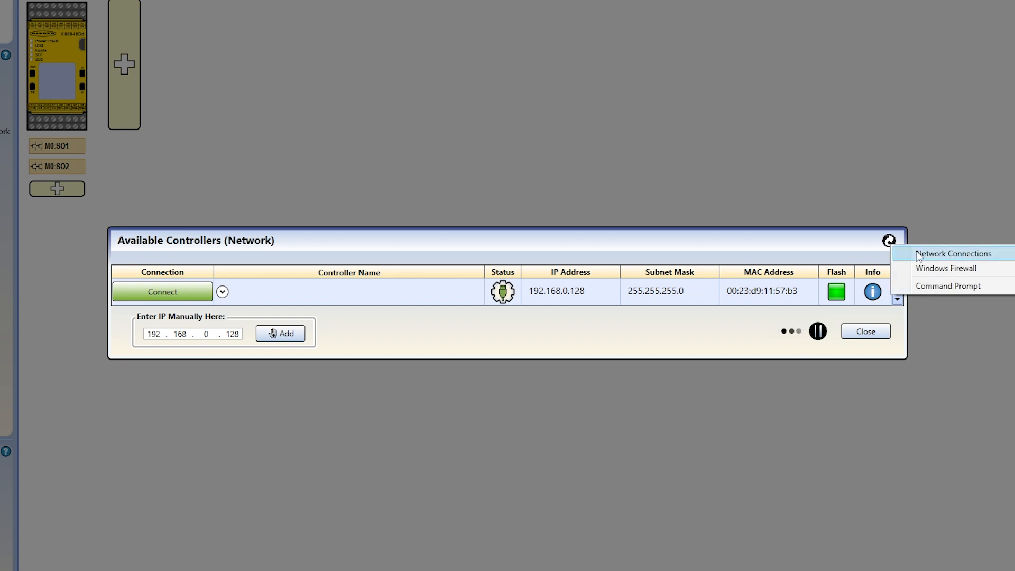
{"action": "left_click", "coordinate": [966, 255]}
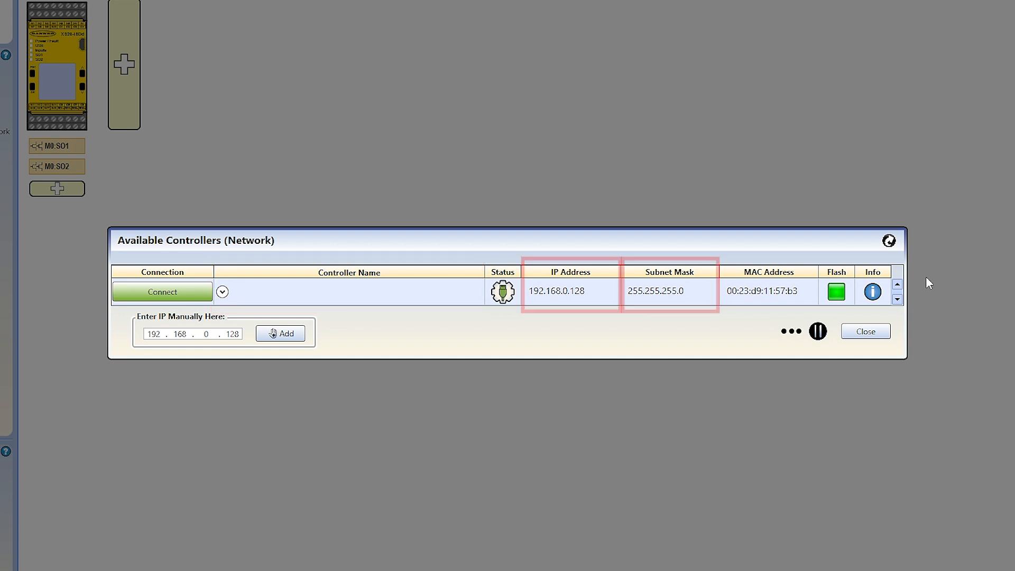
{"action": "left_click", "coordinate": [871, 292]}
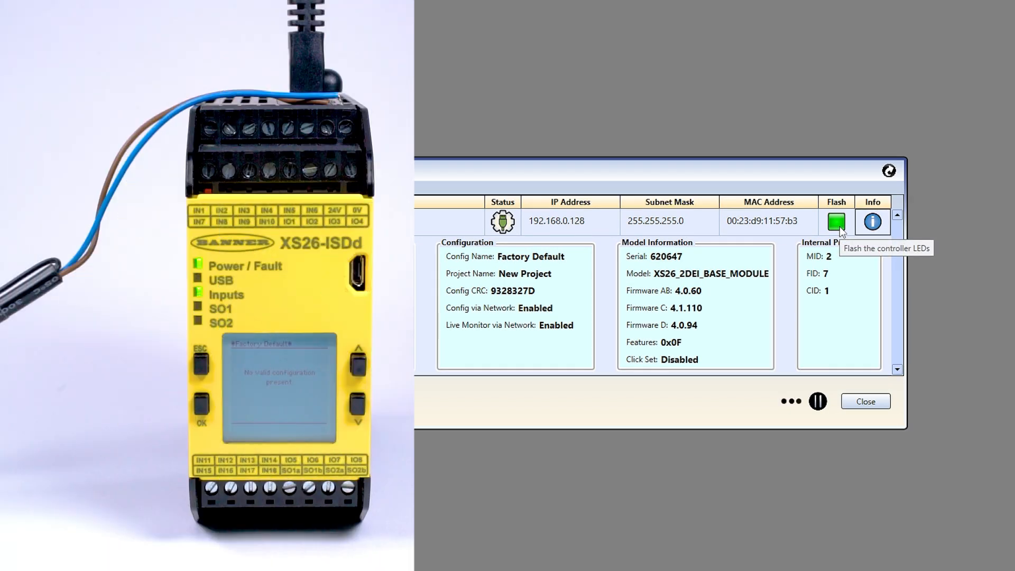
Flash the LEDs of the controller at 192.168.0.128 to identify it, then connect to it
{"action": "left_click", "coordinate": [839, 226]}
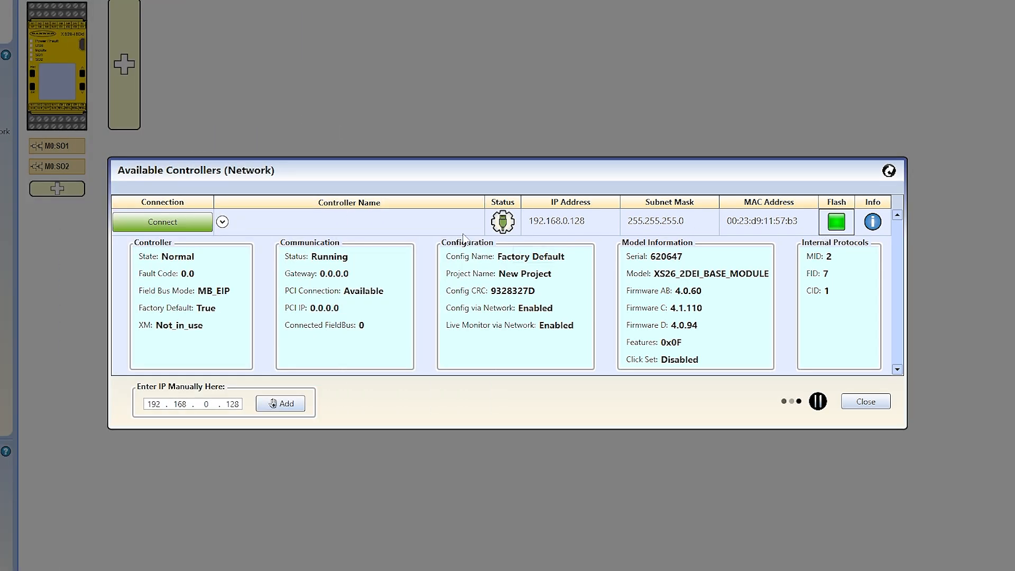
{"action": "left_click", "coordinate": [203, 223]}
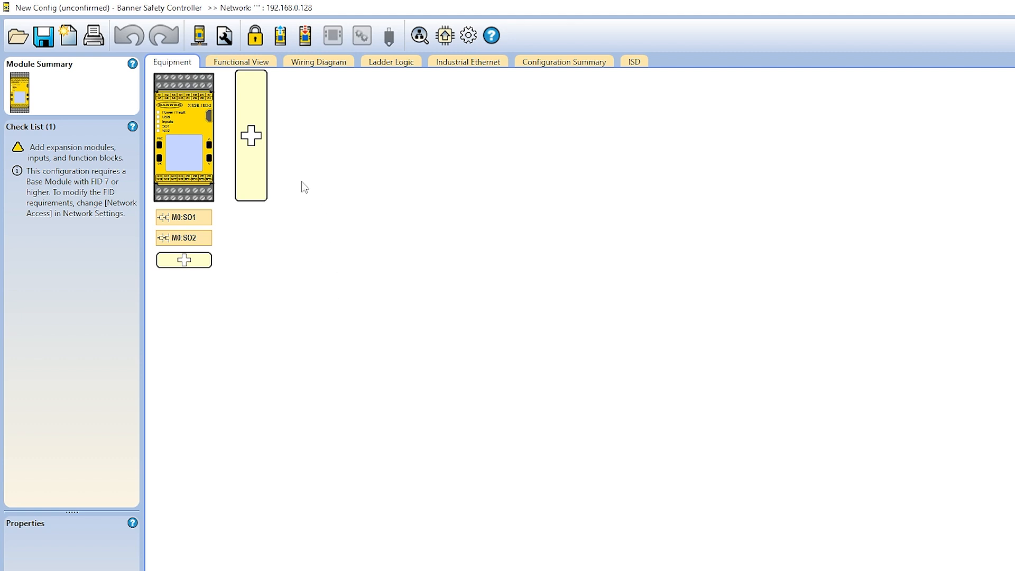
Open password management and authenticate with the default controller password
{"action": "left_click", "coordinate": [265, 42]}
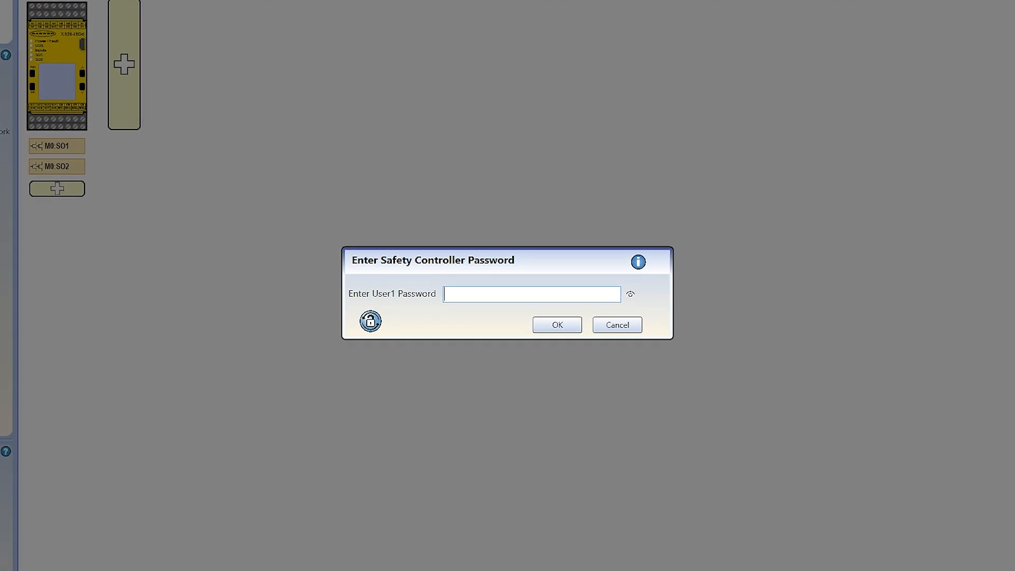
{"action": "key", "text": "Return"}
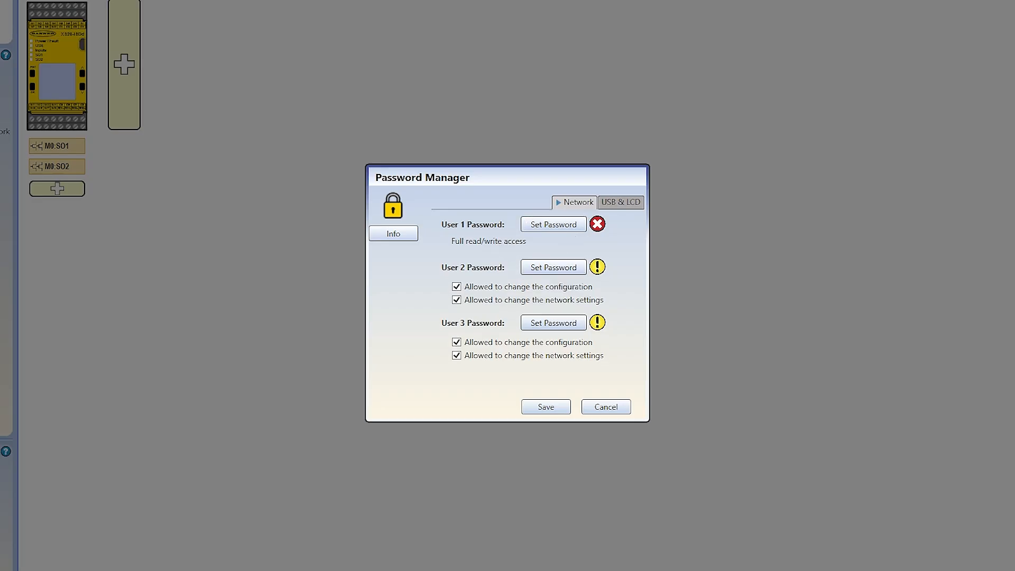
Set and confirm a new User 1 network password, then write it to the controller
{"action": "left_click", "coordinate": [581, 227]}
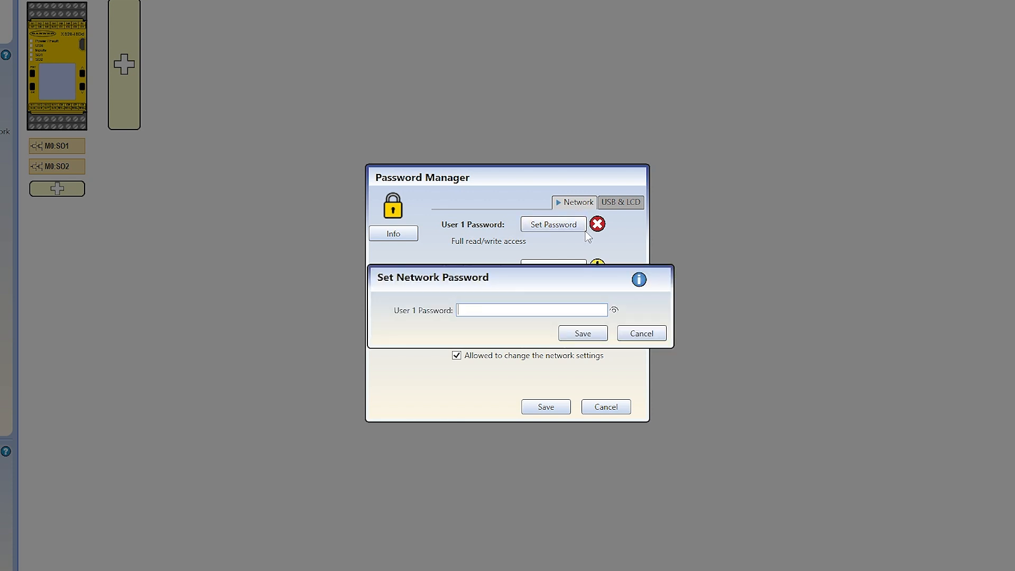
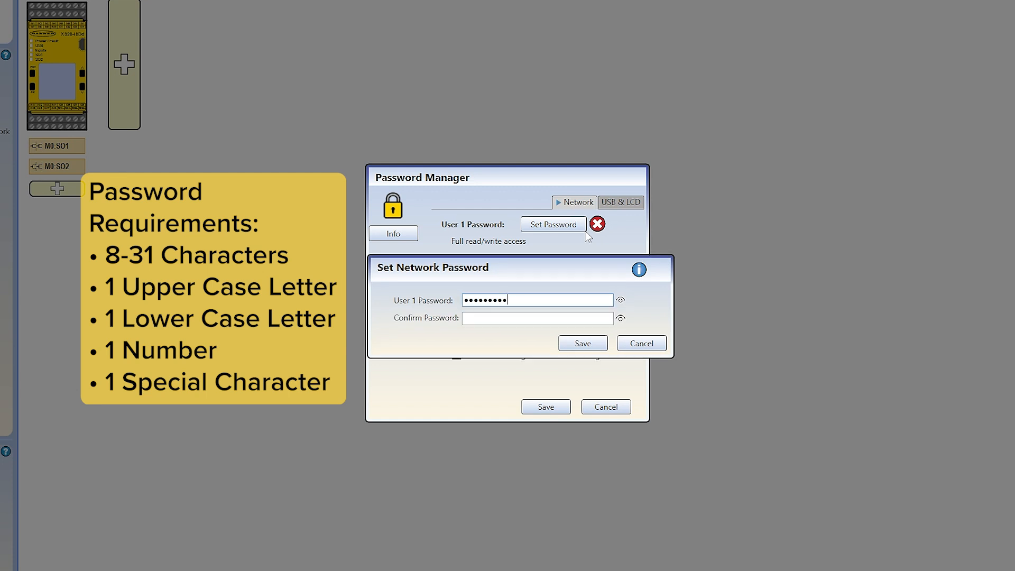
{"action": "left_click", "coordinate": [582, 317]}
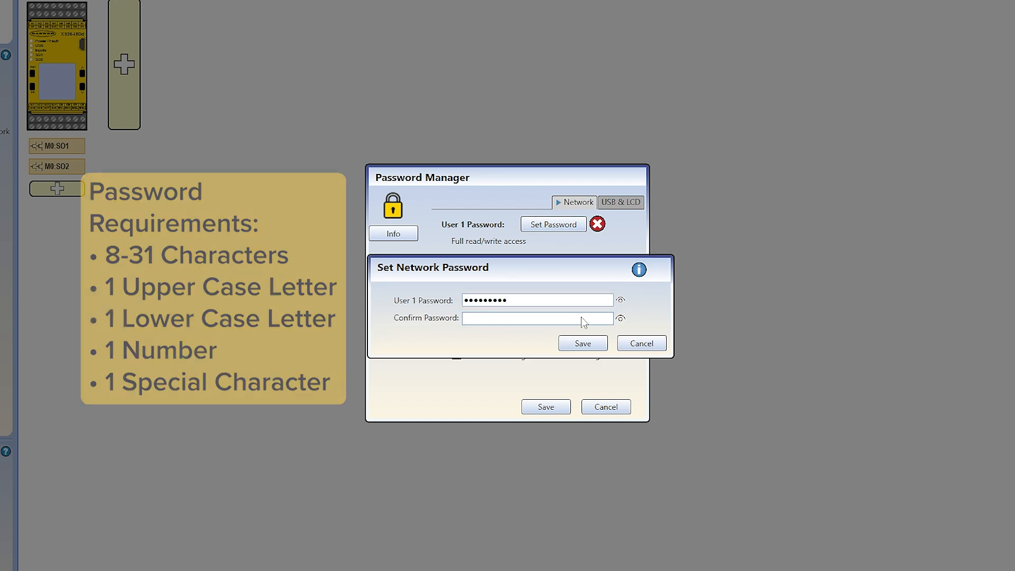
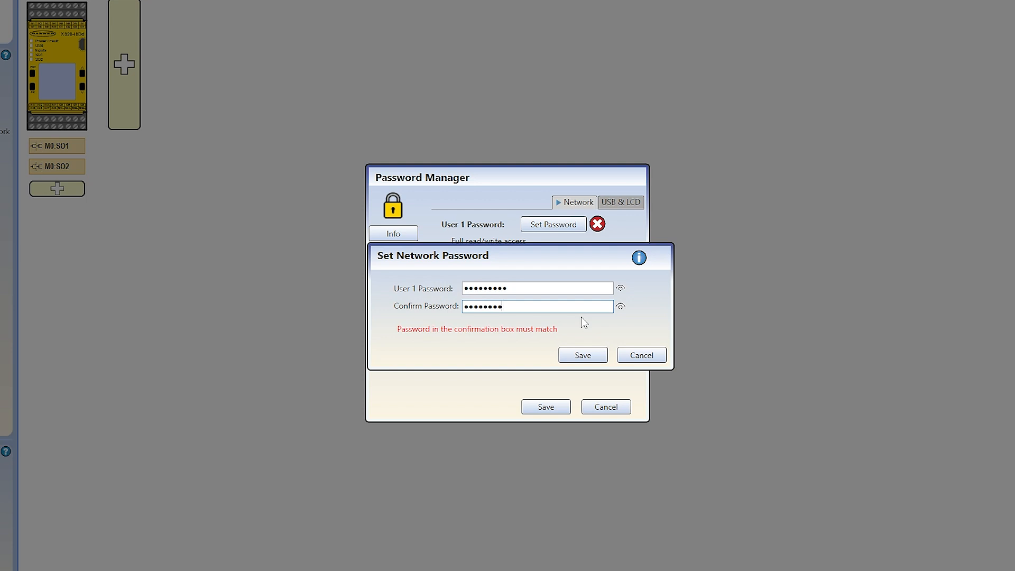
{"action": "left_click", "coordinate": [597, 344]}
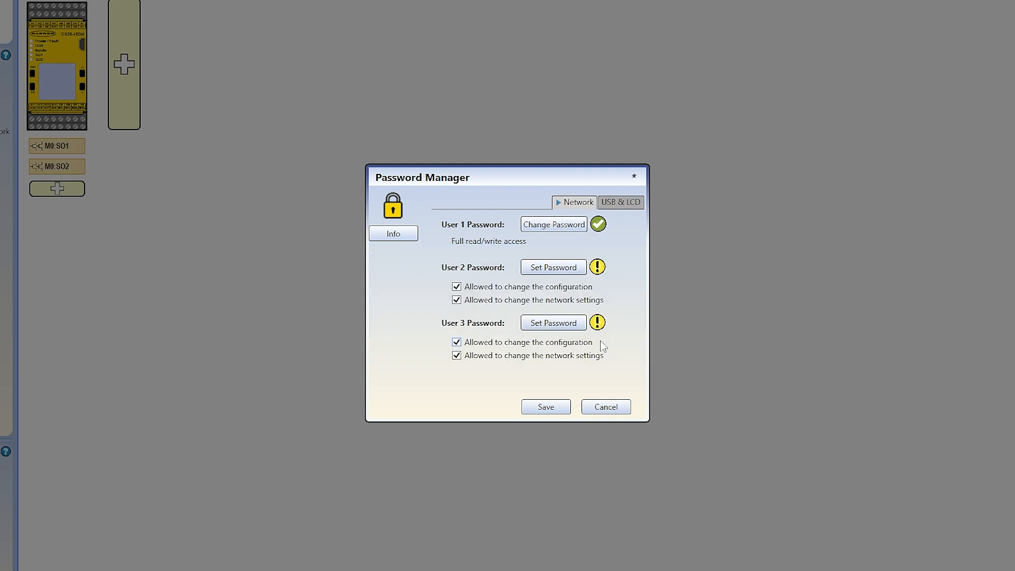
{"action": "left_click", "coordinate": [554, 406]}
{"action": "left_click", "coordinate": [544, 339]}
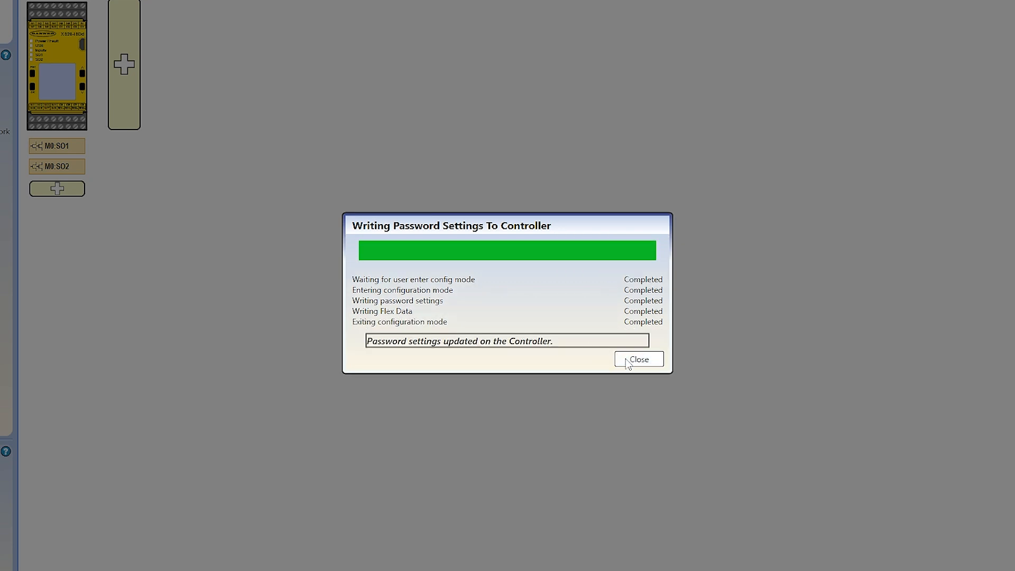
Restart the controller to apply the password, then reconnect to it at 192.168.0.128
{"action": "left_click", "coordinate": [632, 359]}
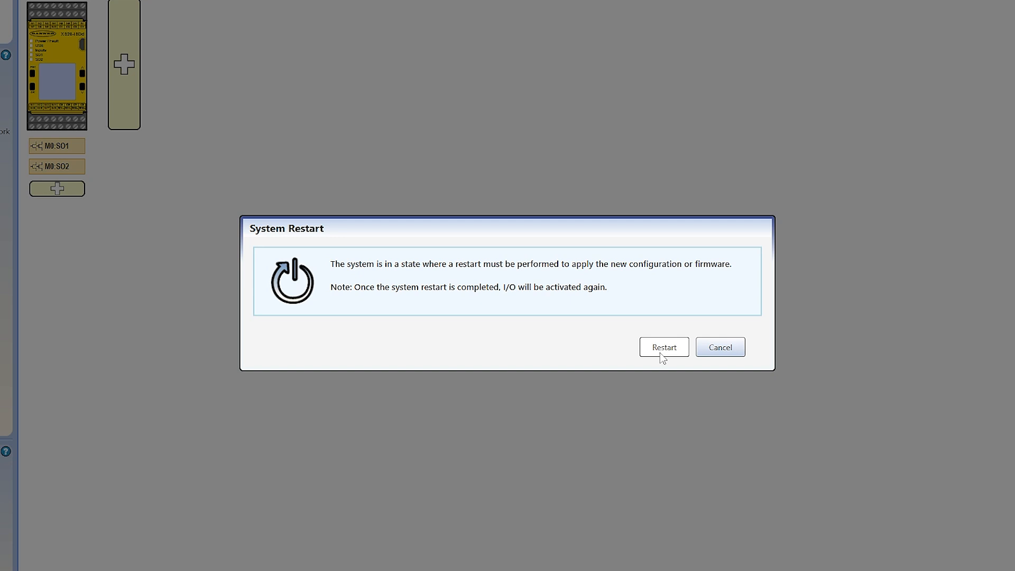
{"action": "left_click", "coordinate": [662, 348]}
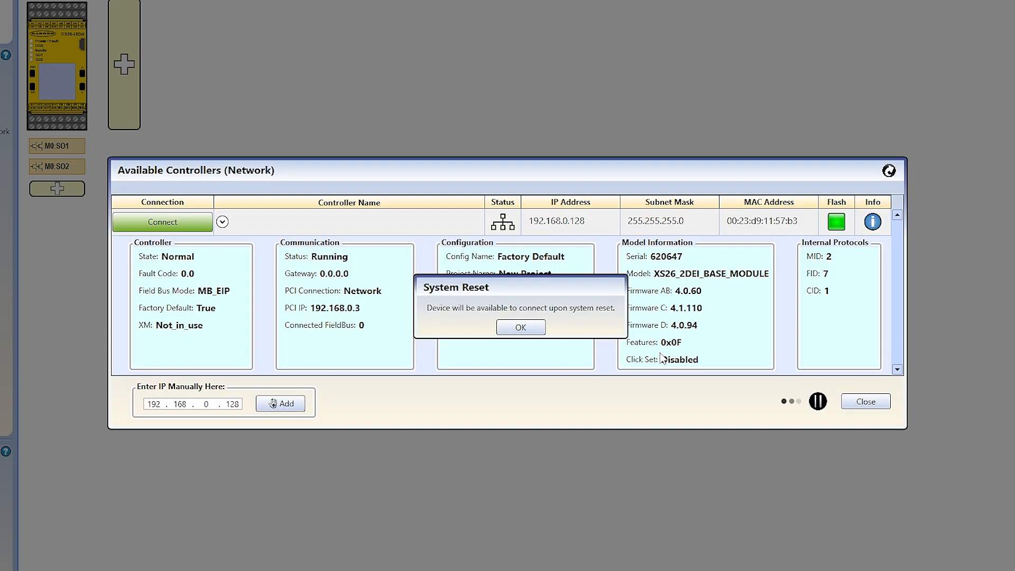
{"action": "left_click", "coordinate": [537, 329]}
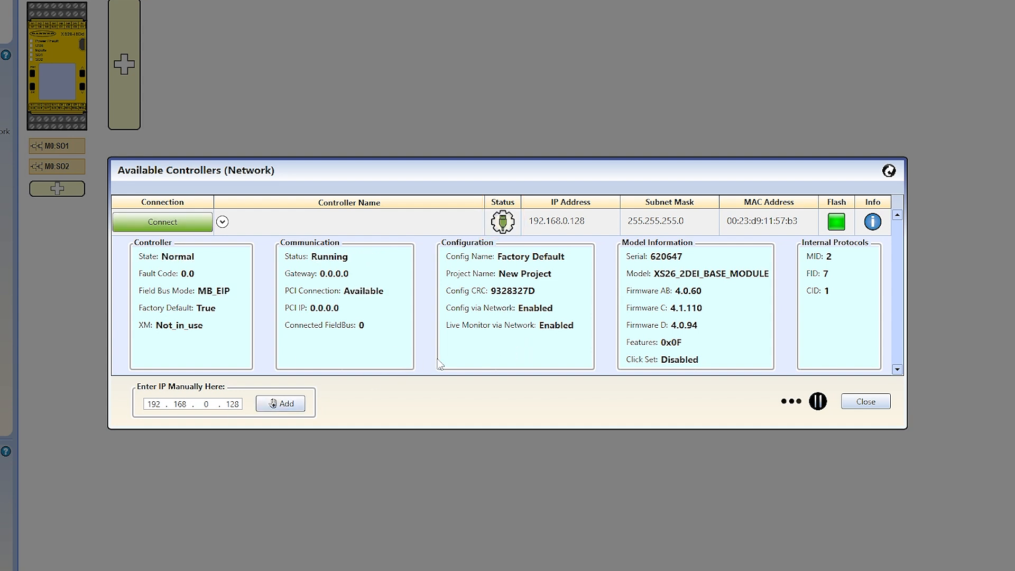
{"action": "left_click", "coordinate": [186, 226]}
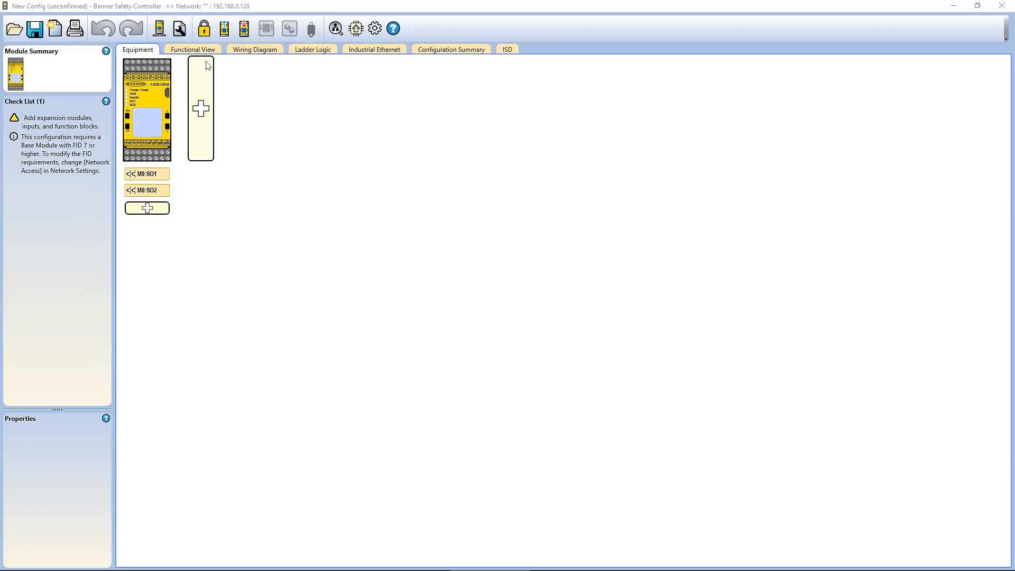
In Functional View, add emergency stop M0:ES1 and optical sensor M0:OS1 inputs
{"action": "left_click", "coordinate": [193, 49]}
{"action": "left_click", "coordinate": [267, 162]}
{"action": "left_click", "coordinate": [474, 195]}
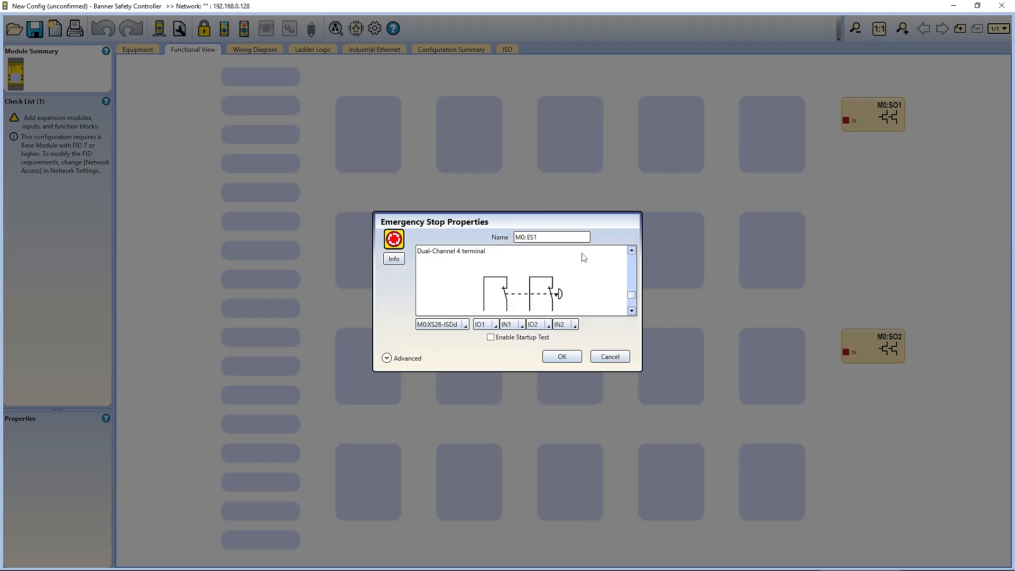
{"action": "left_click", "coordinate": [562, 356]}
{"action": "left_click", "coordinate": [275, 164]}
{"action": "left_click", "coordinate": [623, 200]}
{"action": "left_click", "coordinate": [562, 353]}
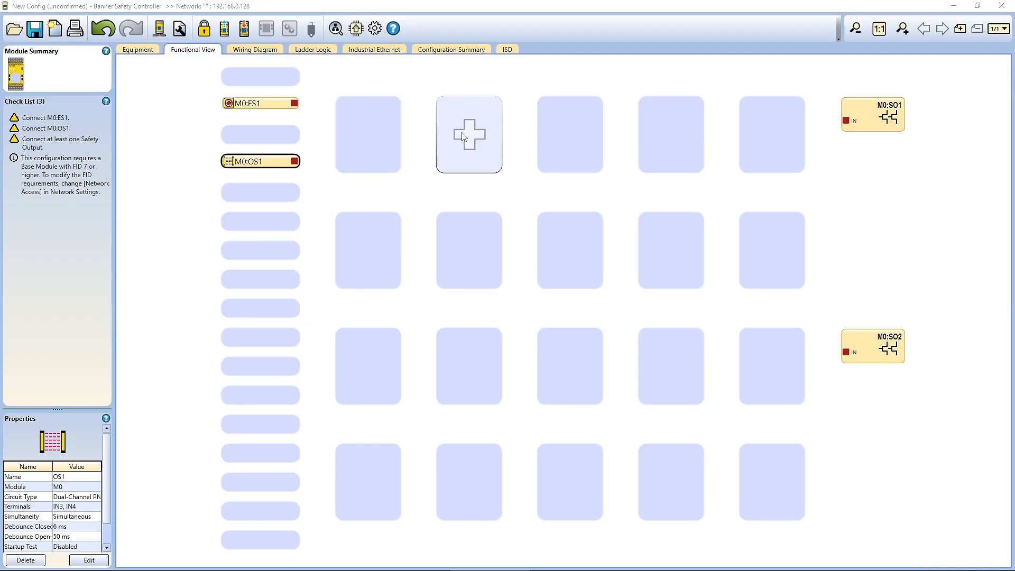
Add AND block A1, wire both inputs into it, and connect A1 to output M0:SO1
{"action": "left_click", "coordinate": [463, 136]}
{"action": "left_click", "coordinate": [562, 338]}
{"action": "left_click_drag", "start_coordinate": [294, 103], "coordinate": [442, 114]}
{"action": "left_click_drag", "start_coordinate": [295, 161], "coordinate": [846, 121]}
{"action": "left_click", "coordinate": [243, 29]}
Write the configuration to the controller with its password and confirm it
{"action": "left_click", "coordinate": [295, 51]}
{"action": "type", "text": "**********"}
{"action": "key", "text": "Return"}
{"action": "left_click", "coordinate": [527, 328]}
{"action": "scroll", "coordinate": [585, 393], "scroll_direction": "down", "scroll_amount": 3}
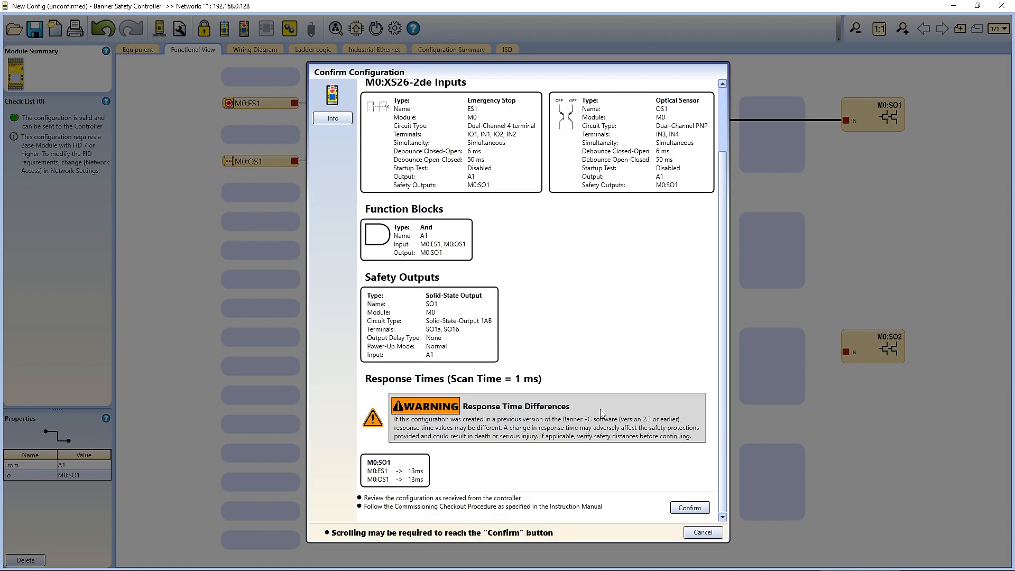
{"action": "left_click", "coordinate": [675, 509]}
Restart the controller, then enter the name 'Controller 1' under Network Settings' Network Access
{"action": "left_click", "coordinate": [611, 376]}
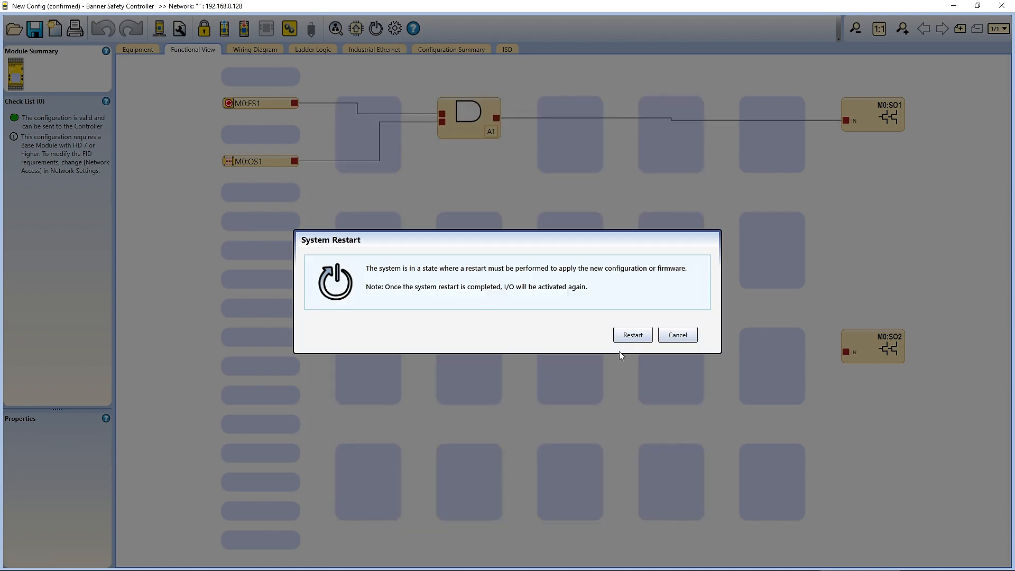
{"action": "left_click", "coordinate": [631, 334]}
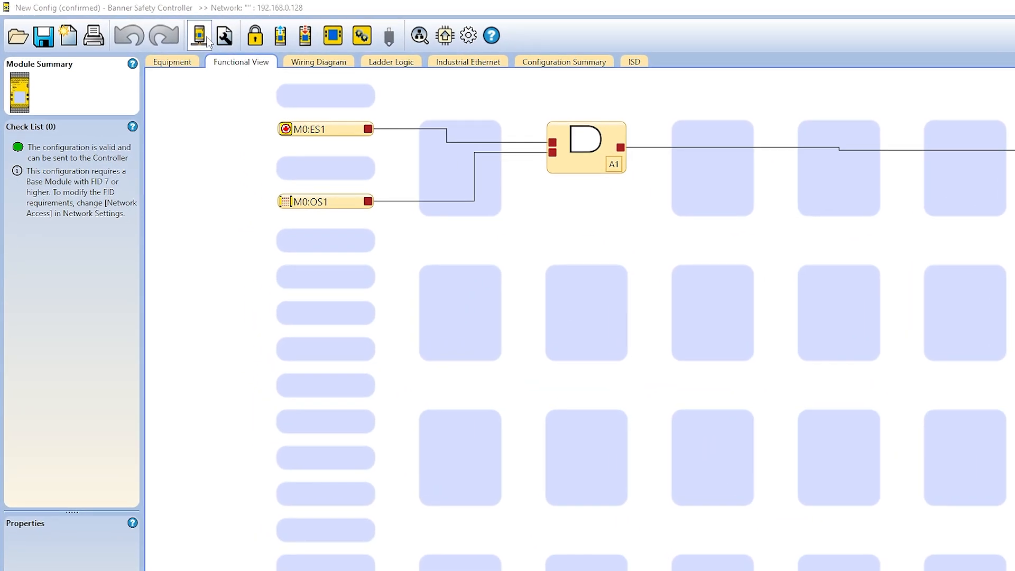
{"action": "left_click", "coordinate": [206, 39]}
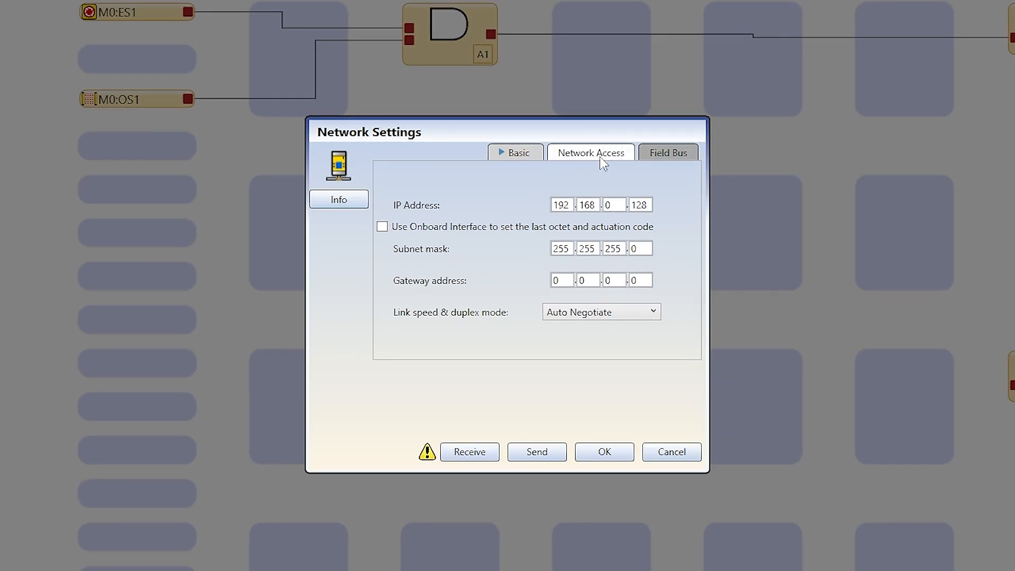
{"action": "left_click", "coordinate": [711, 248]}
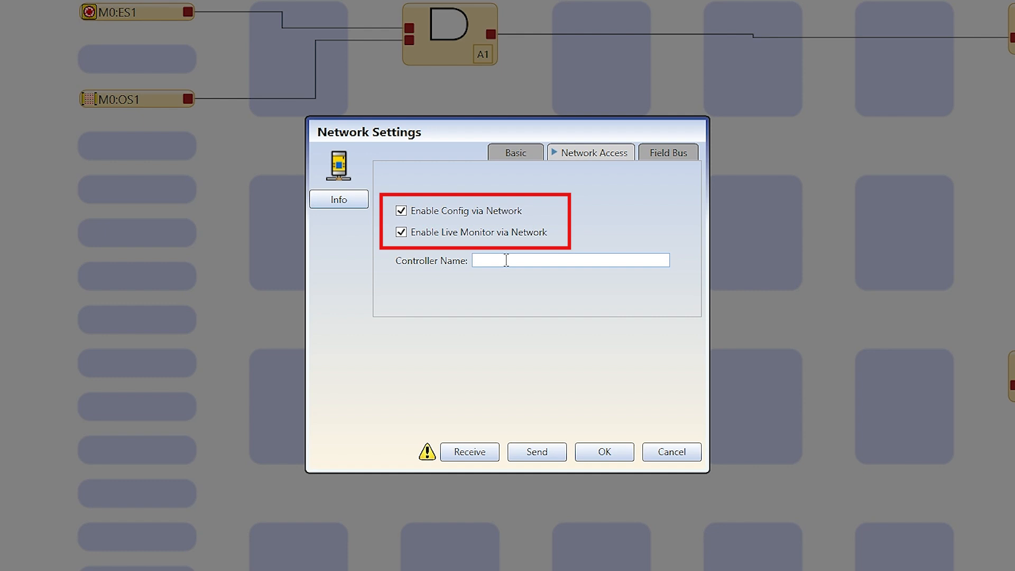
{"action": "left_click", "coordinate": [506, 260]}
{"action": "type", "text": "Controller 1"}
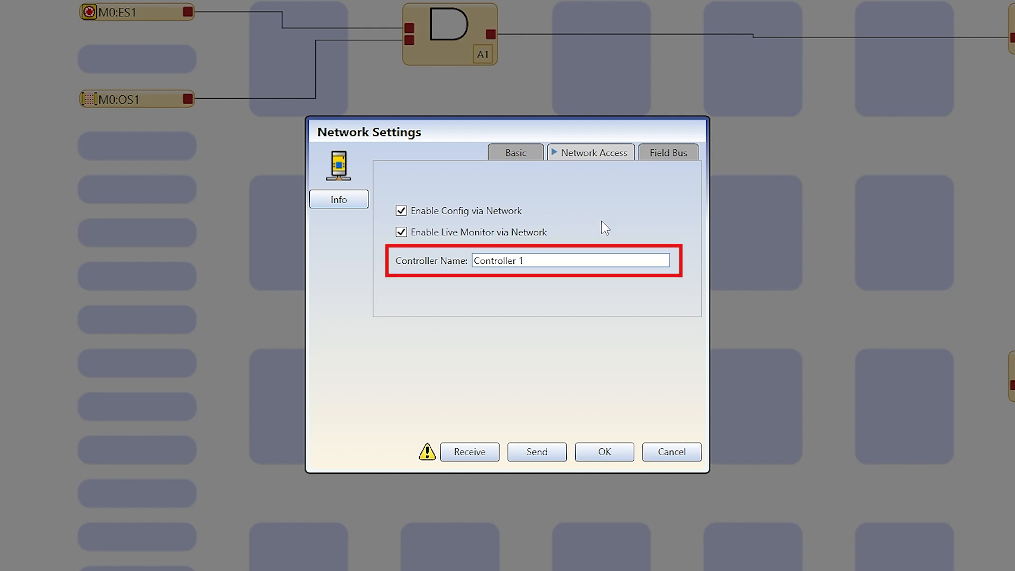
{"action": "left_click", "coordinate": [538, 154]}
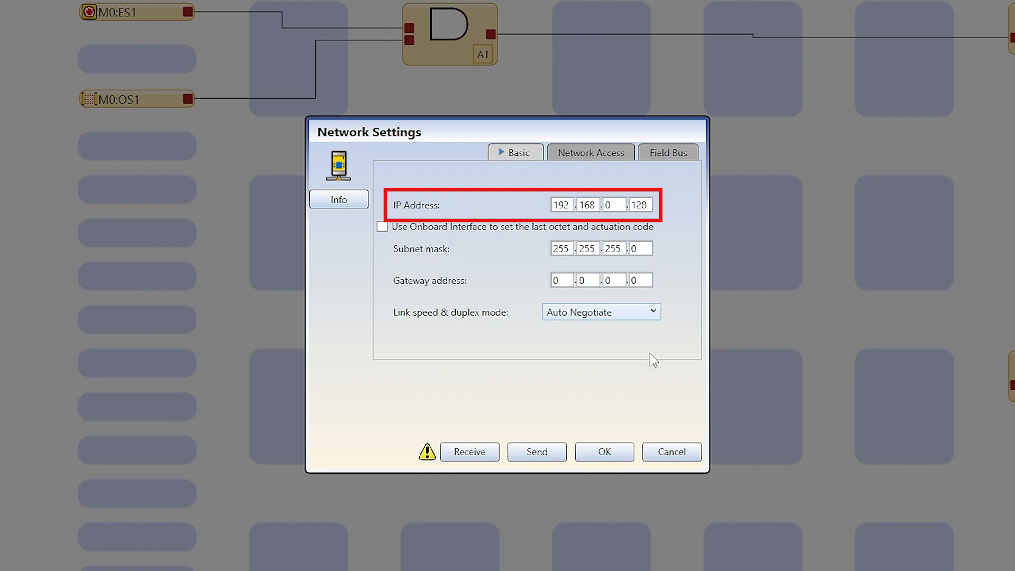
Send the network settings using the controller password, then restart the controller to apply them
{"action": "left_click", "coordinate": [556, 461]}
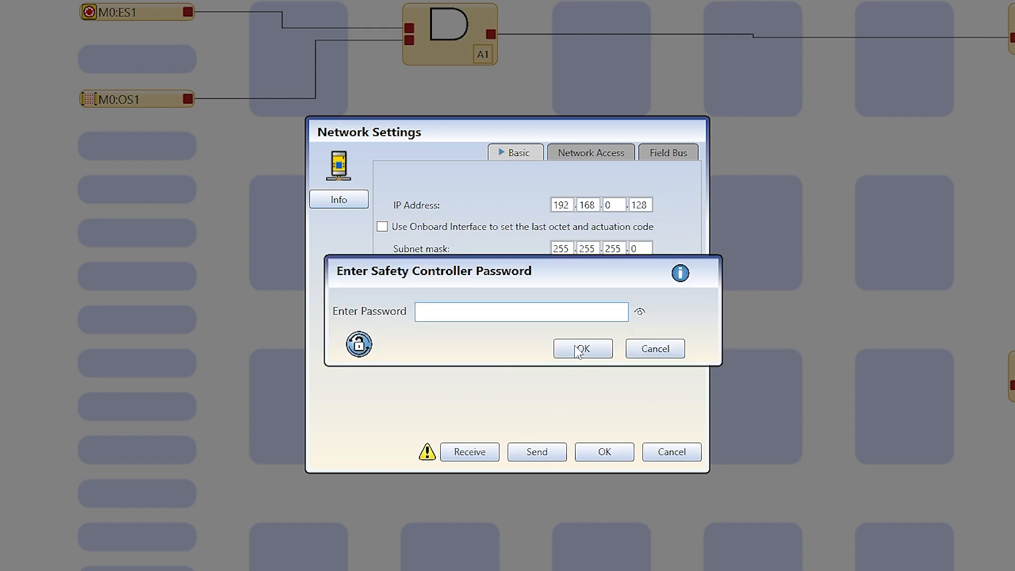
{"action": "type", "text": "*********"}
{"action": "key", "text": "Return"}
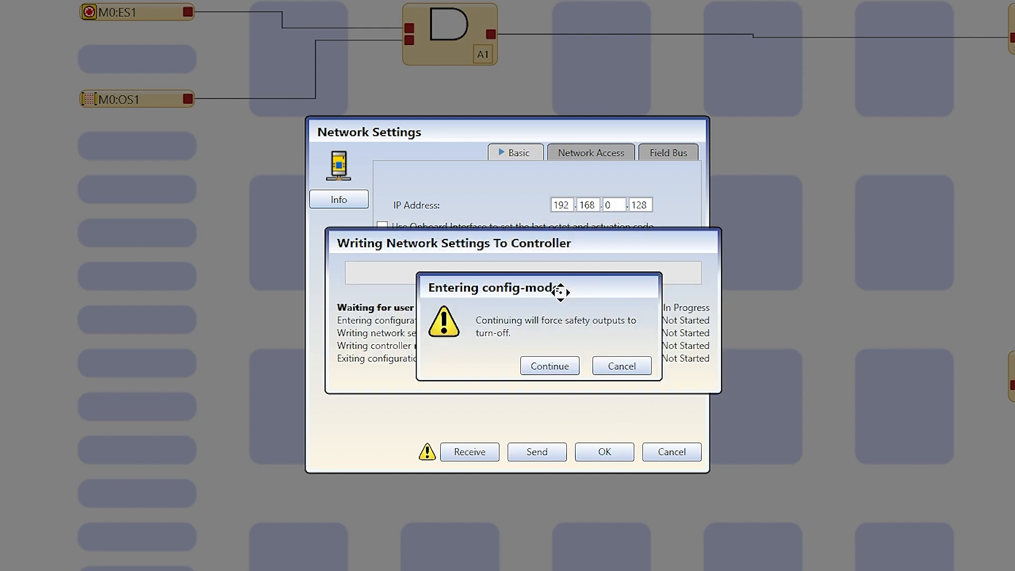
{"action": "left_click", "coordinate": [548, 366]}
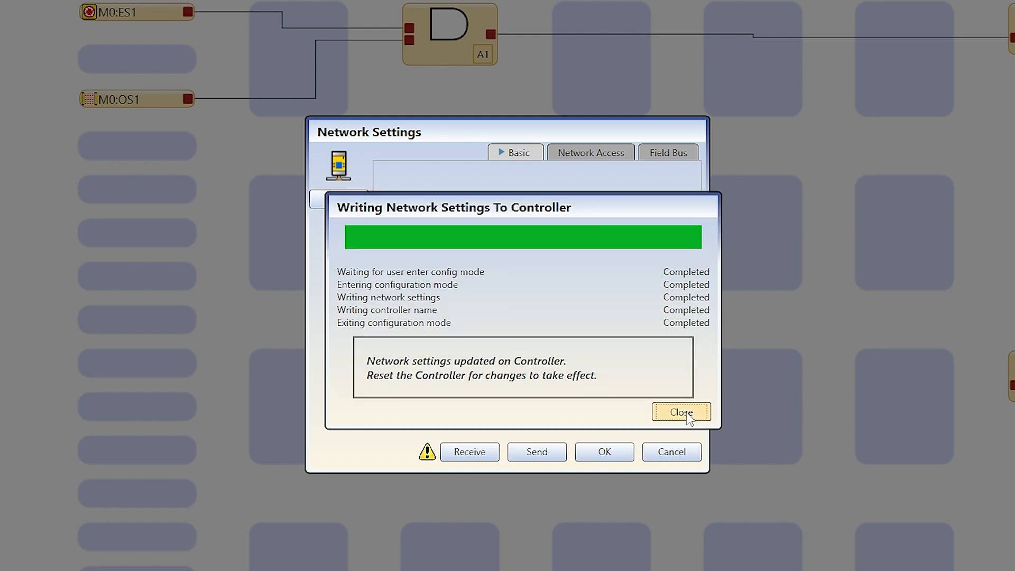
{"action": "left_click", "coordinate": [681, 412]}
{"action": "left_click", "coordinate": [604, 451]}
{"action": "left_click", "coordinate": [695, 359]}
{"action": "left_click", "coordinate": [531, 327]}
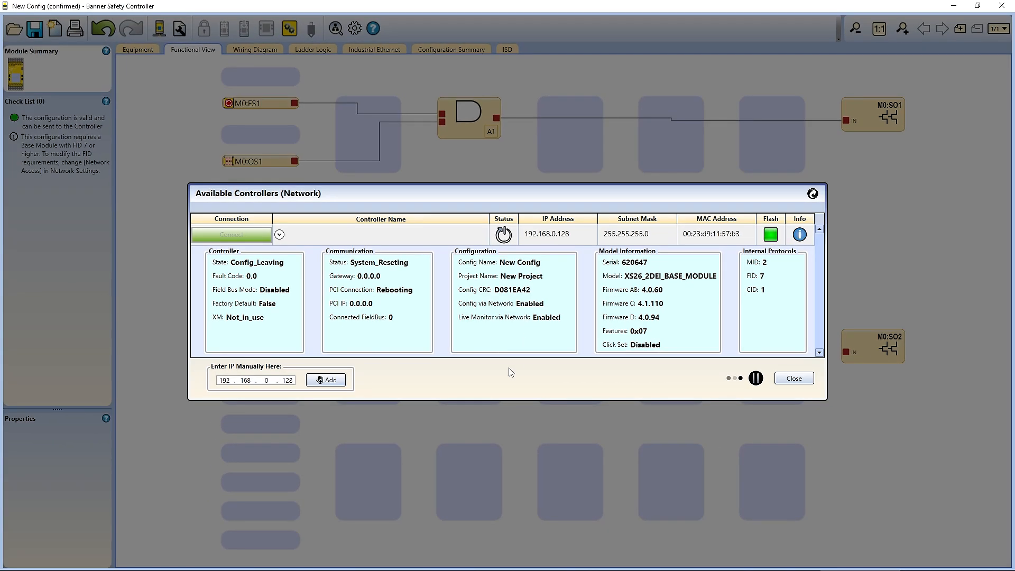